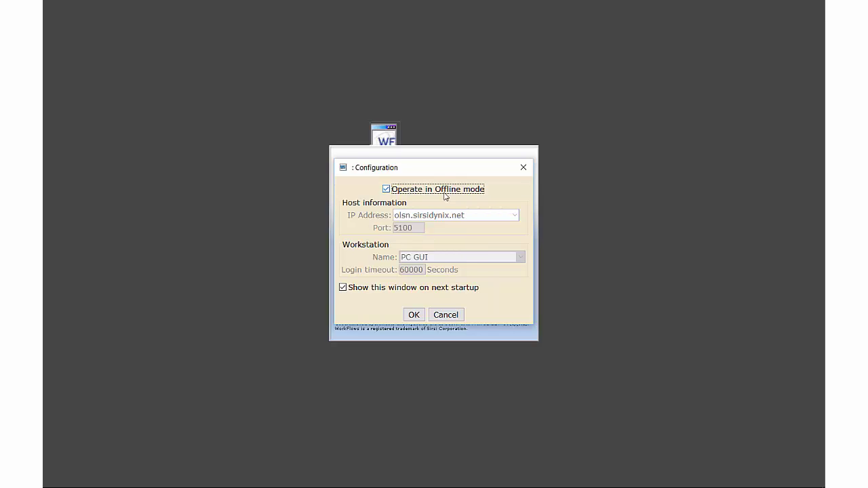
# Start the client with the option to operate in Offline mode
pyautogui.click(414, 315)
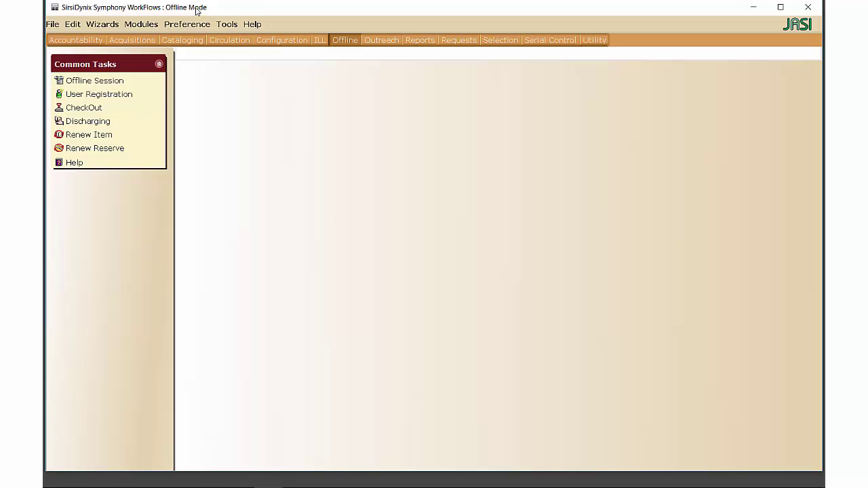
# Try to run the Call Number and Item wizard from the Cataloging module, and return to the Offline module
pyautogui.click(190, 47)
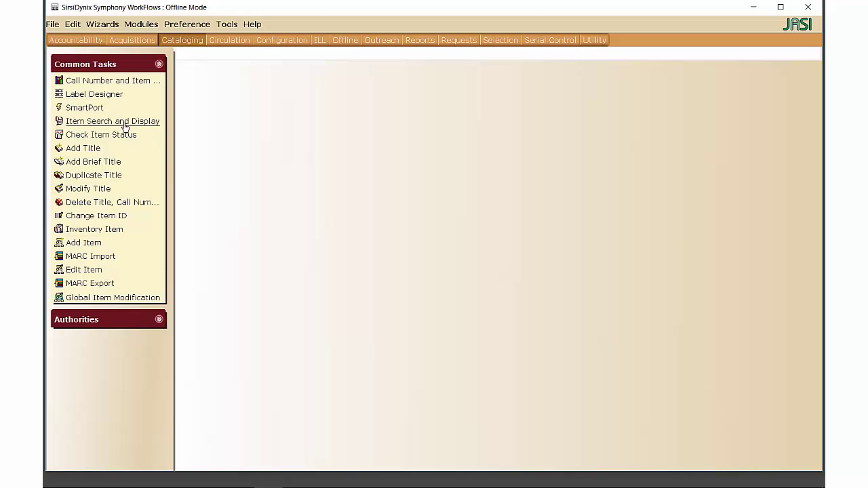
pyautogui.click(104, 82)
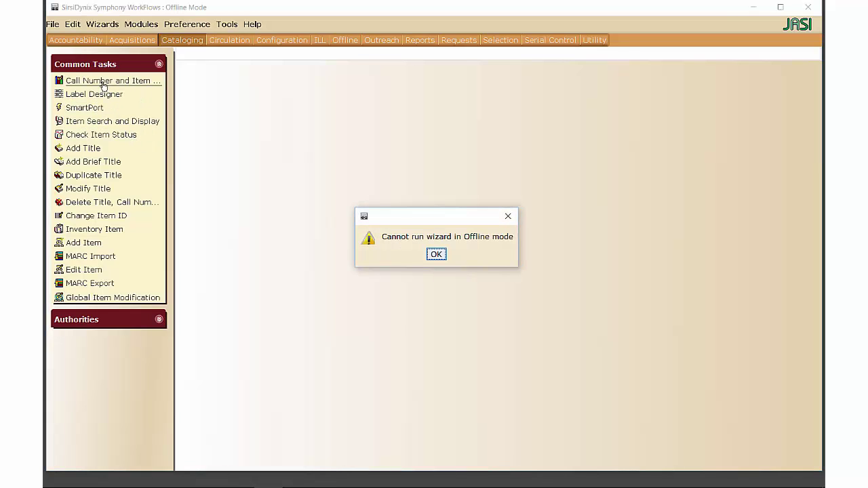
pyautogui.click(437, 255)
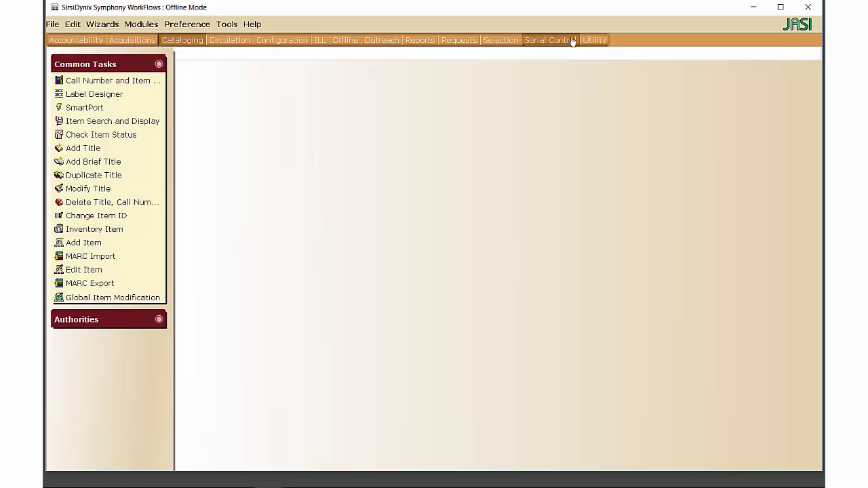
pyautogui.click(346, 42)
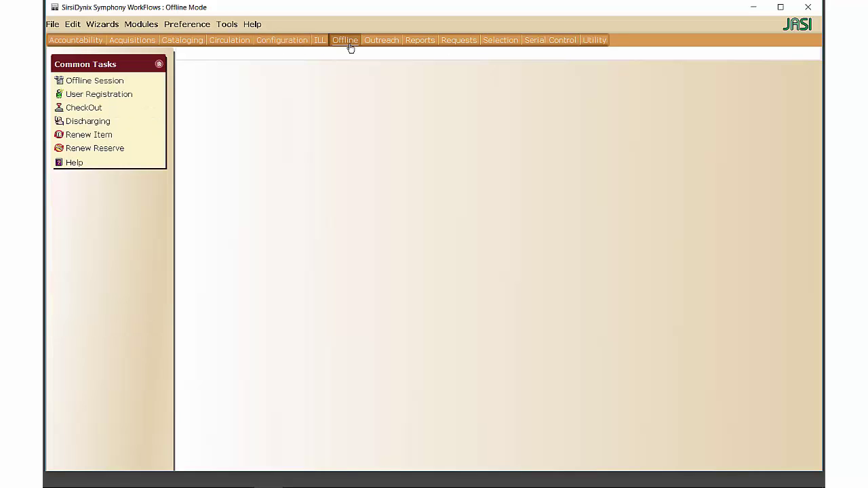
# Open the Offline Session settings and set the default due date to 05/22/2018
pyautogui.click(84, 108)
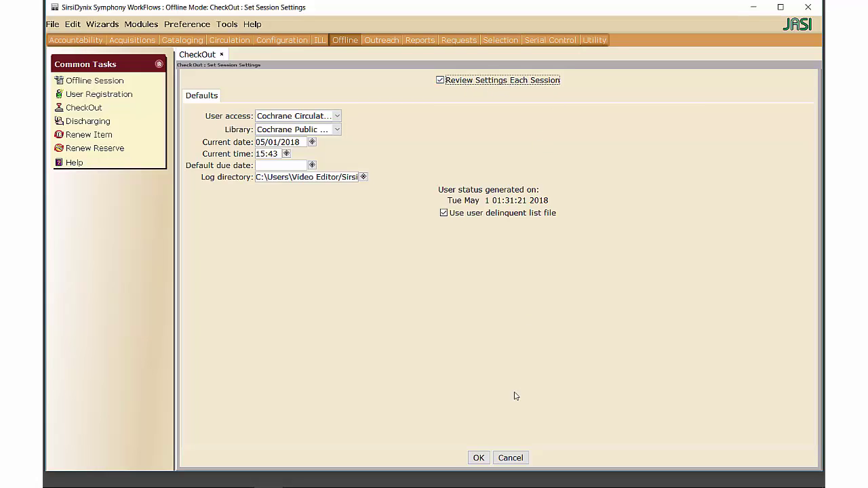
pyautogui.click(517, 458)
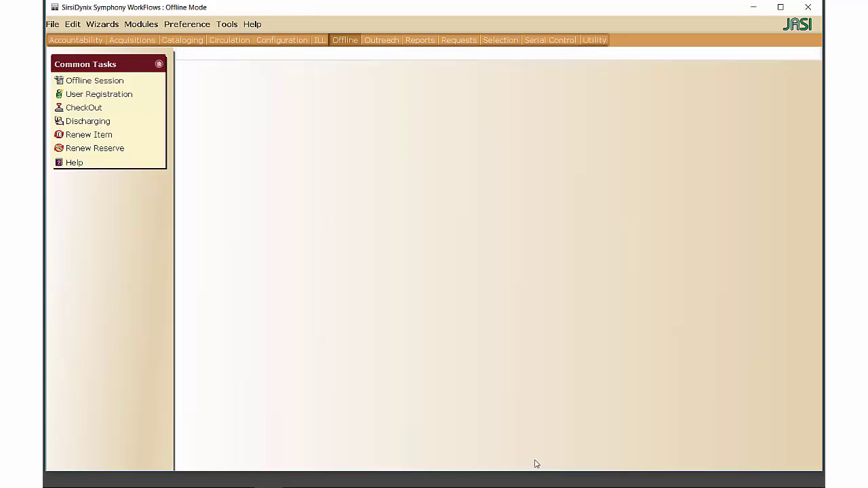
pyautogui.click(89, 85)
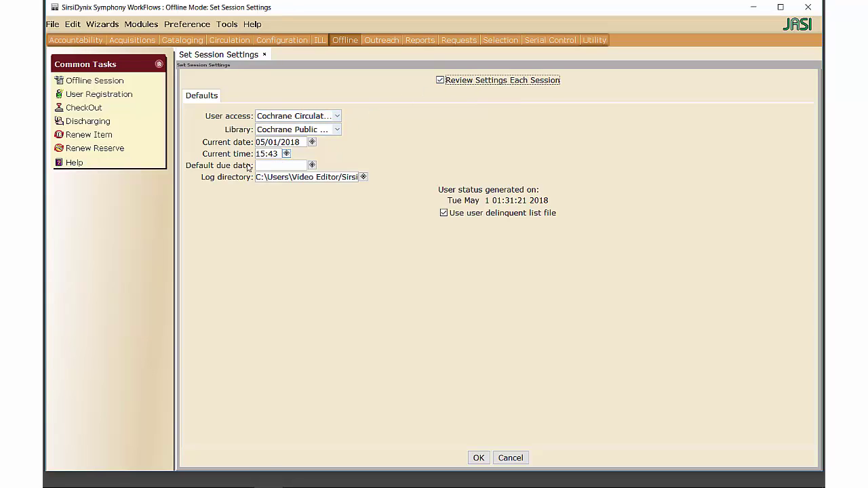
pyautogui.click(312, 165)
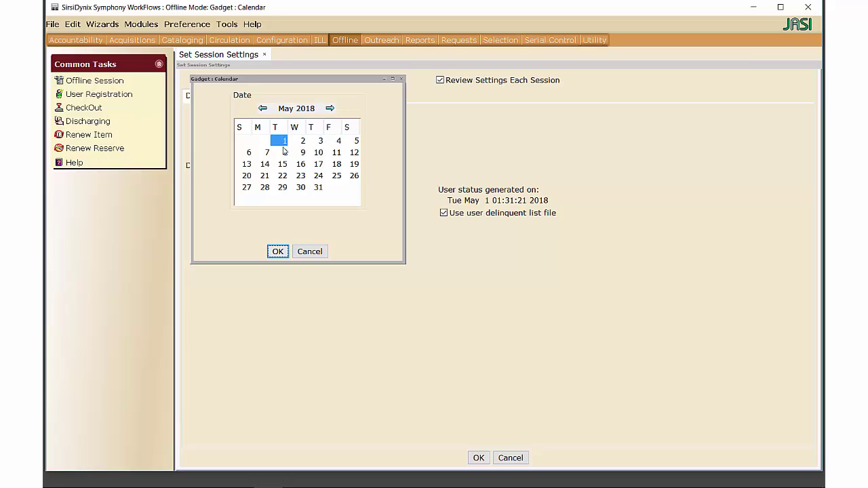
pyautogui.click(282, 177)
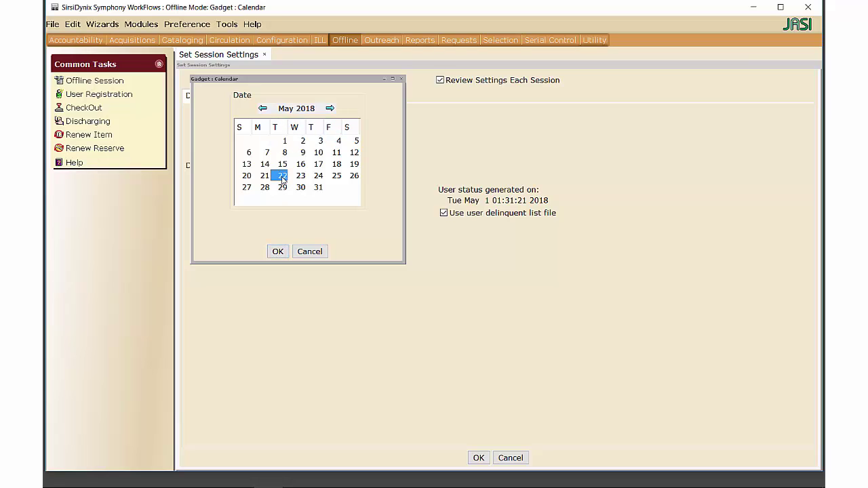
pyautogui.click(277, 251)
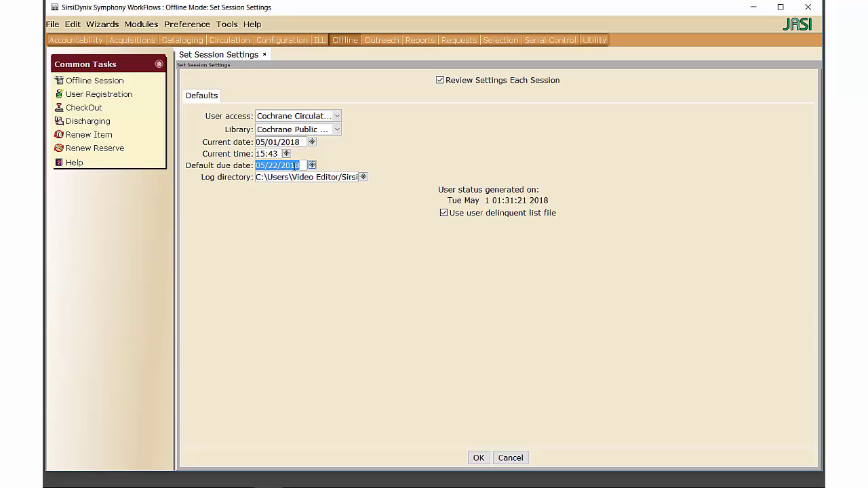
# Review the User access and Library options, keep the Cochrane choices, and accept the session settings
pyautogui.click(338, 116)
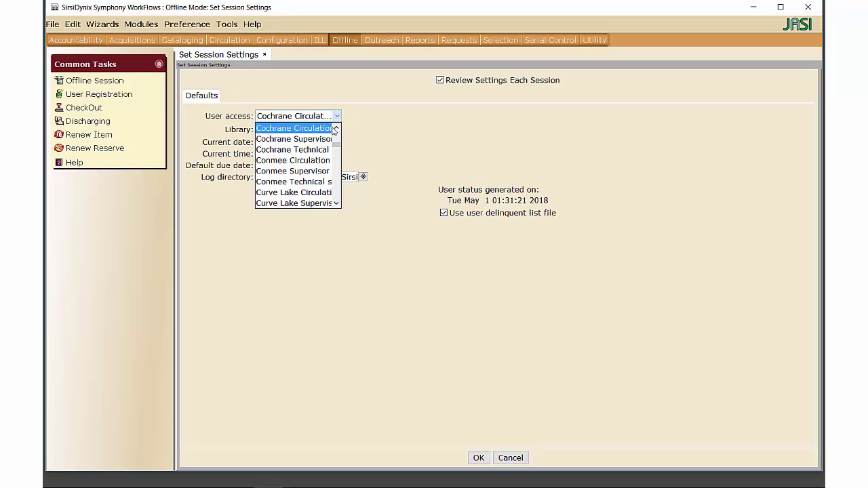
pyautogui.click(353, 127)
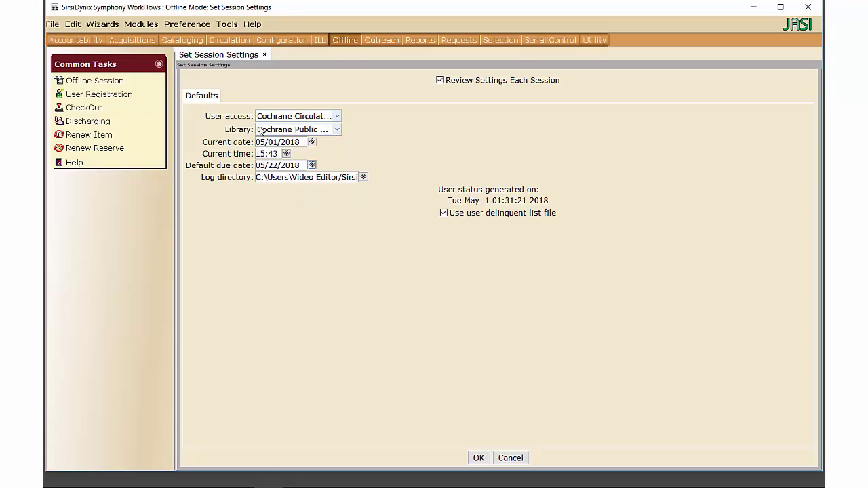
pyautogui.click(337, 129)
pyautogui.click(390, 135)
pyautogui.click(337, 116)
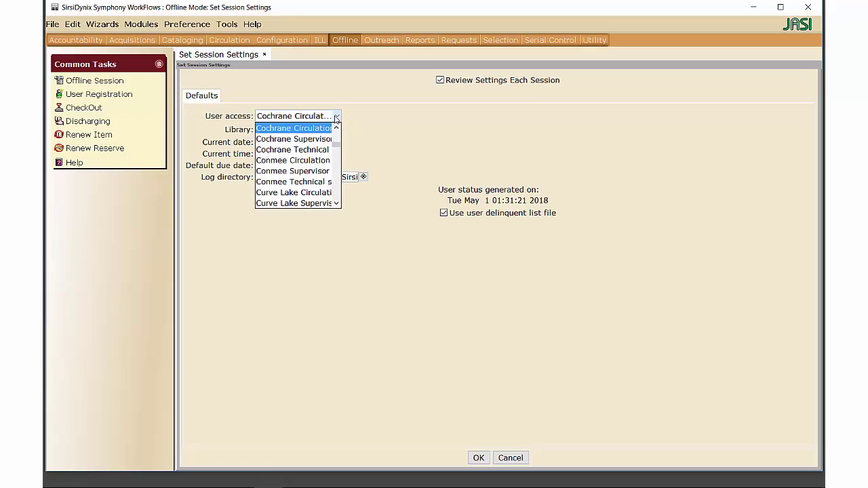
pyautogui.click(460, 141)
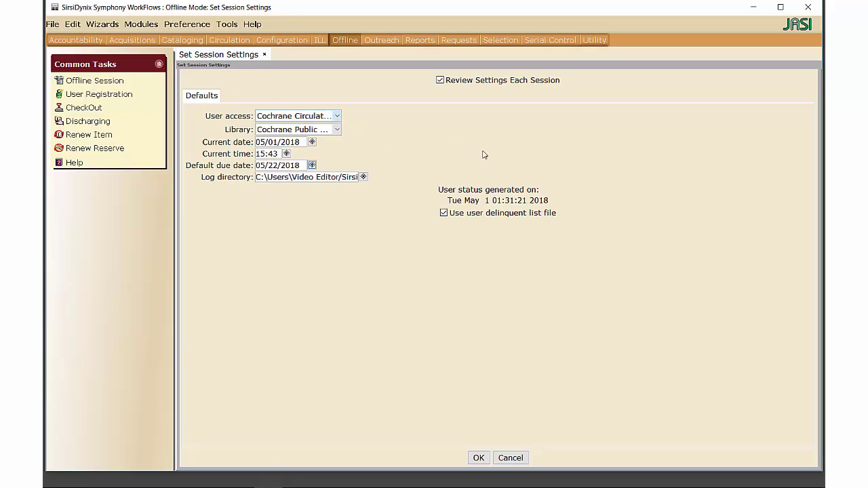
pyautogui.click(337, 130)
pyautogui.click(337, 116)
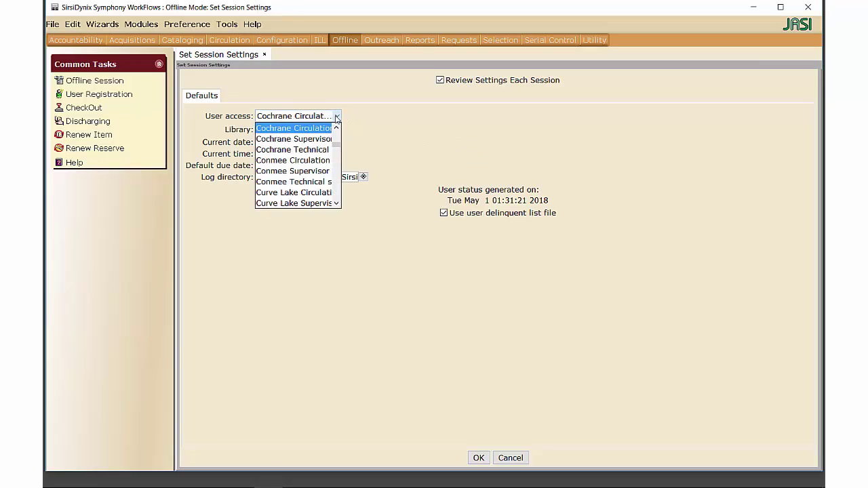
pyautogui.click(426, 138)
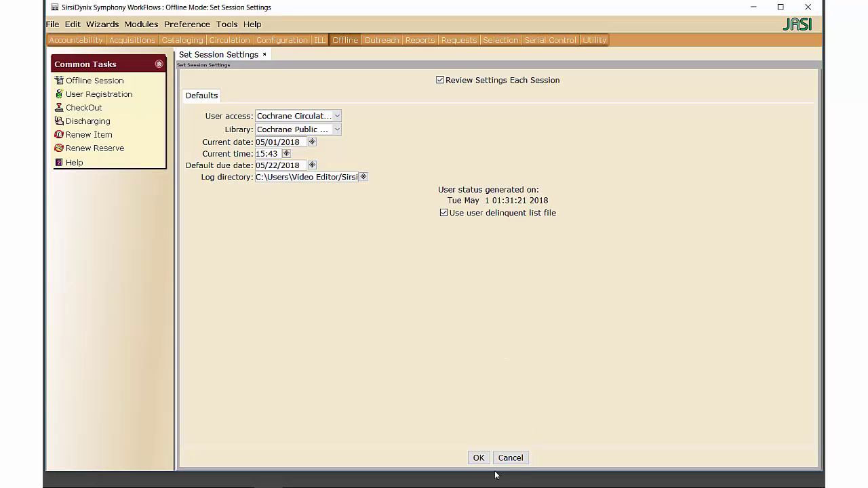
pyautogui.click(479, 458)
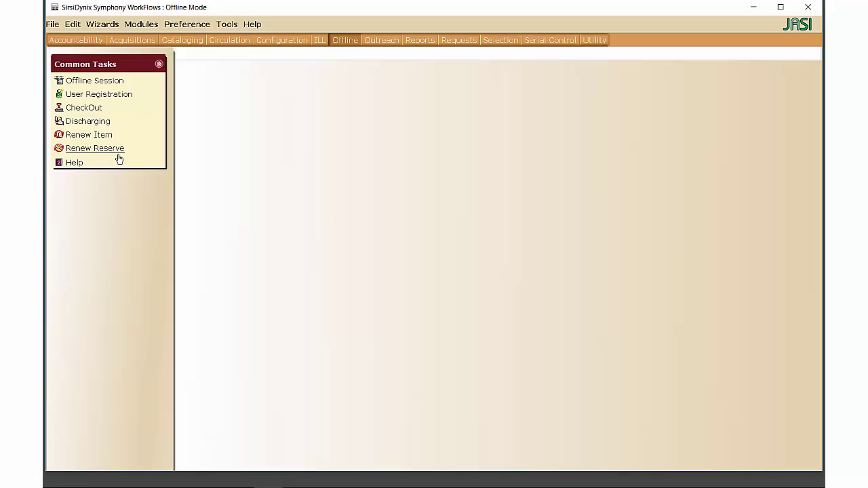
# View the offline User Registration form and close it without registering anyone
pyautogui.click(109, 98)
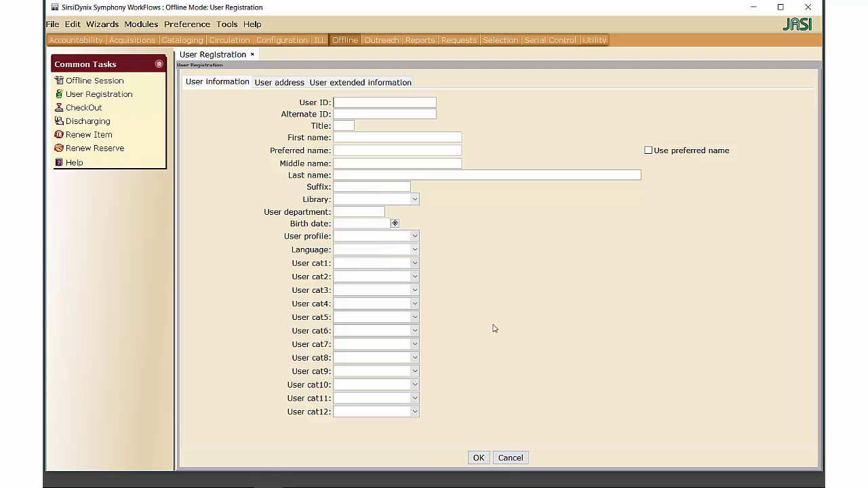
pyautogui.click(511, 457)
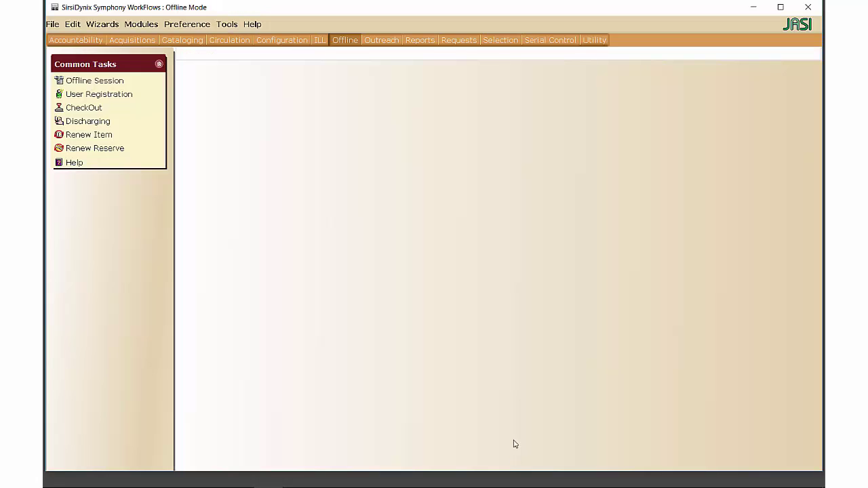
# Open the offline CheckOut wizard and set the alternate due date to 05/08/2018
pyautogui.click(86, 109)
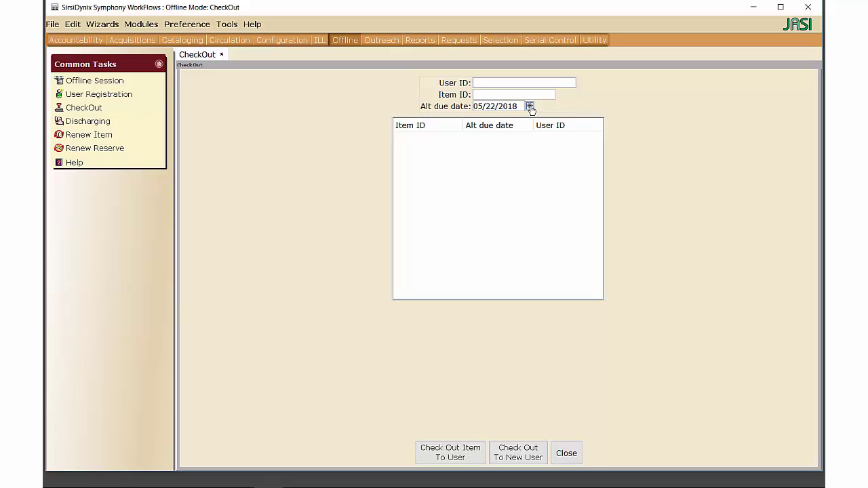
pyautogui.click(530, 106)
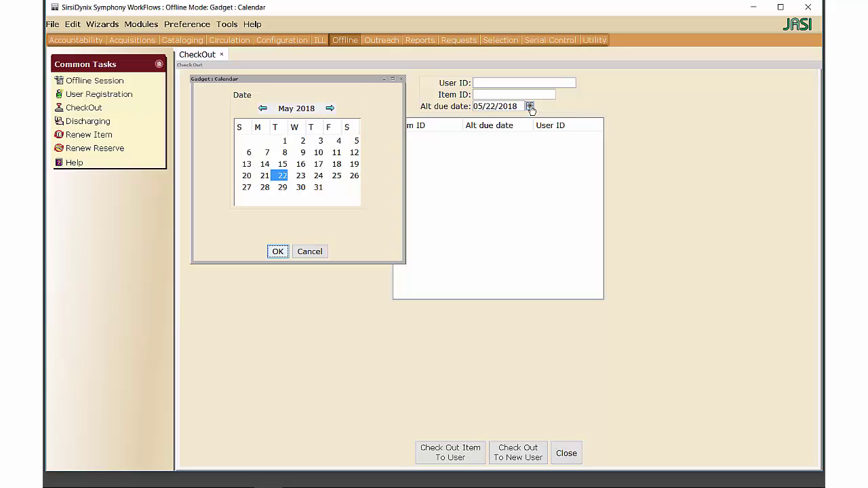
pyautogui.click(284, 153)
pyautogui.click(278, 250)
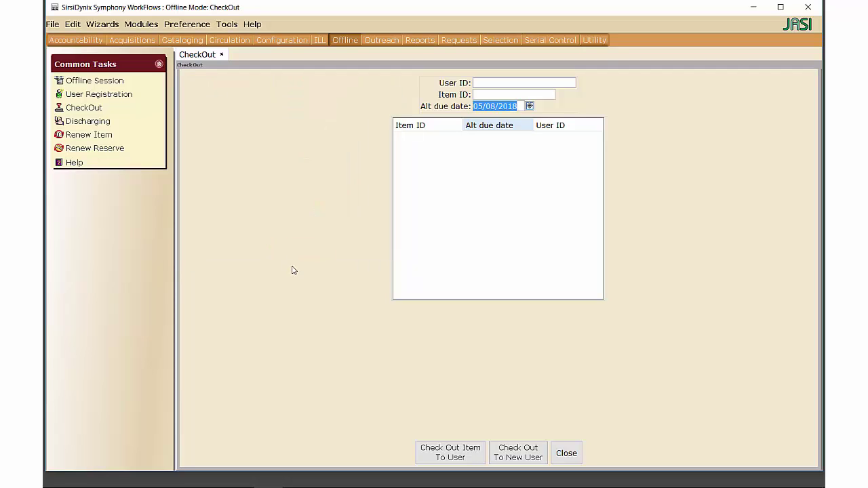
# Change the checkout's alternate due date to 05/22/2018
pyautogui.click(530, 106)
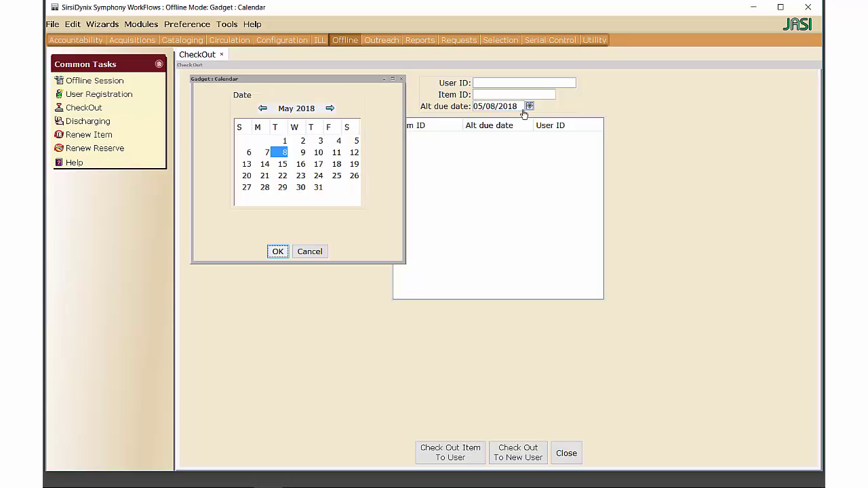
pyautogui.click(282, 176)
pyautogui.click(278, 251)
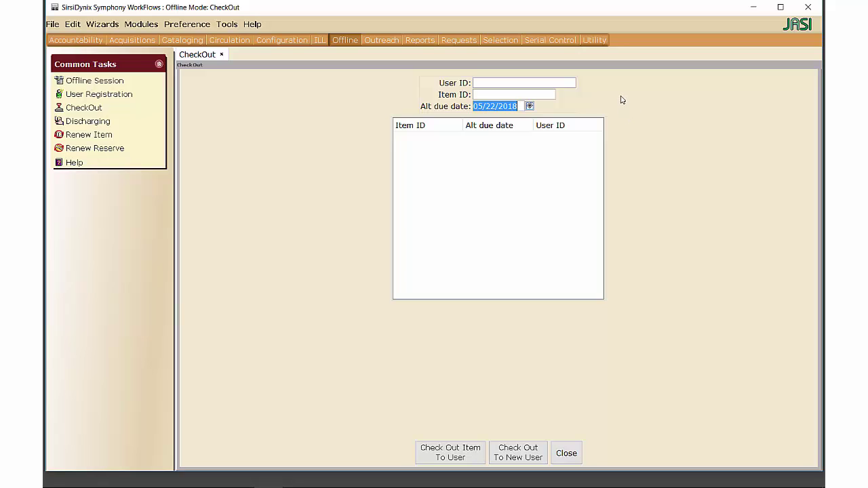
pyautogui.click(503, 82)
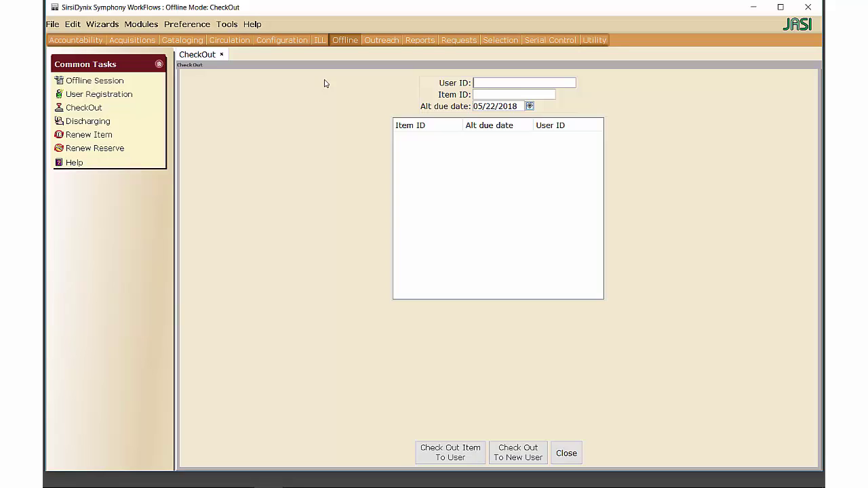
pyautogui.write('26576000001882')
pyautogui.press('Return')
pyautogui.write('365')
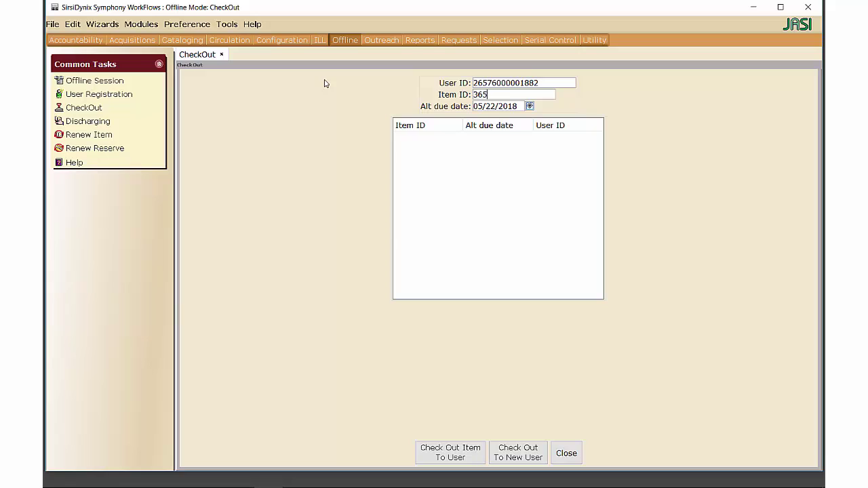
pyautogui.write('76000785516')
pyautogui.click(453, 462)
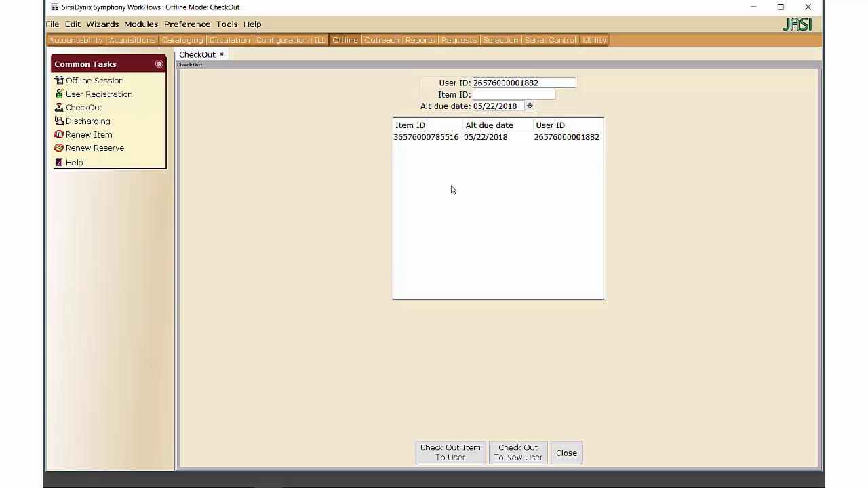
pyautogui.click(569, 454)
pyautogui.click(88, 121)
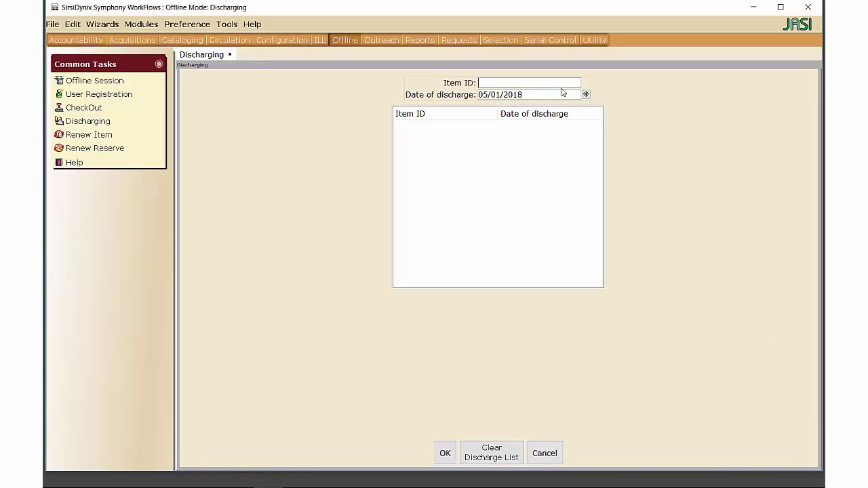
pyautogui.click(491, 82)
pyautogui.write('36576000785516')
pyautogui.press('Return')
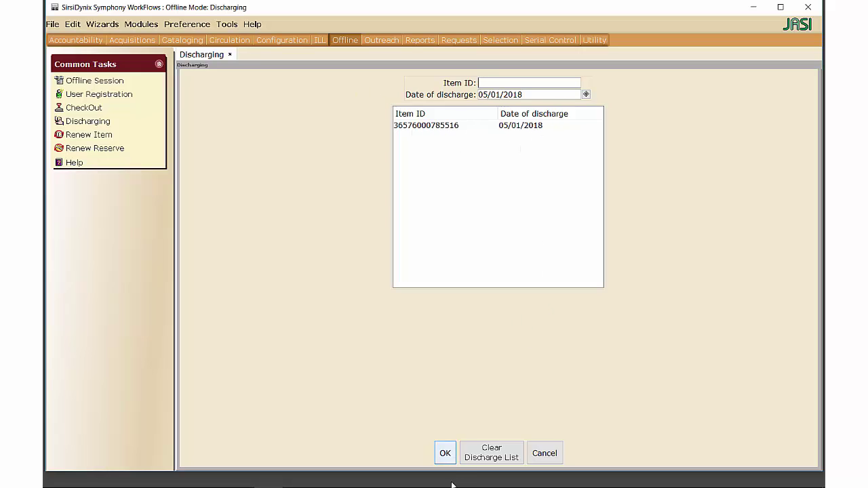
pyautogui.click(444, 453)
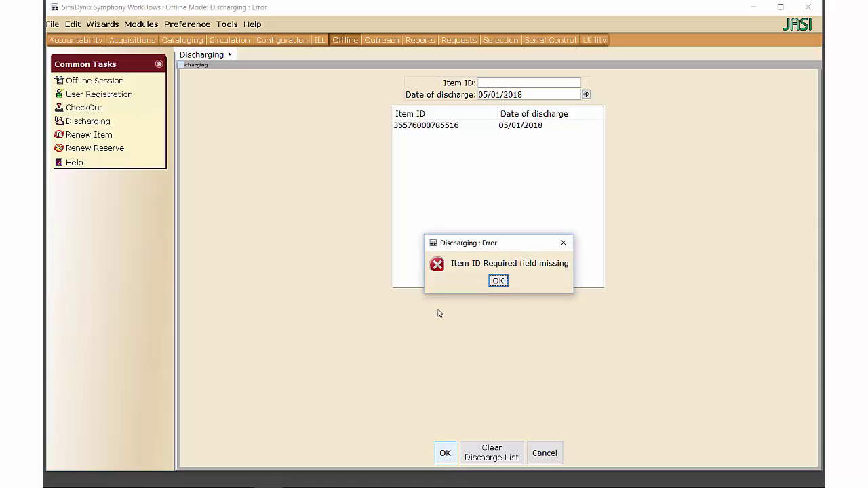
pyautogui.click(499, 281)
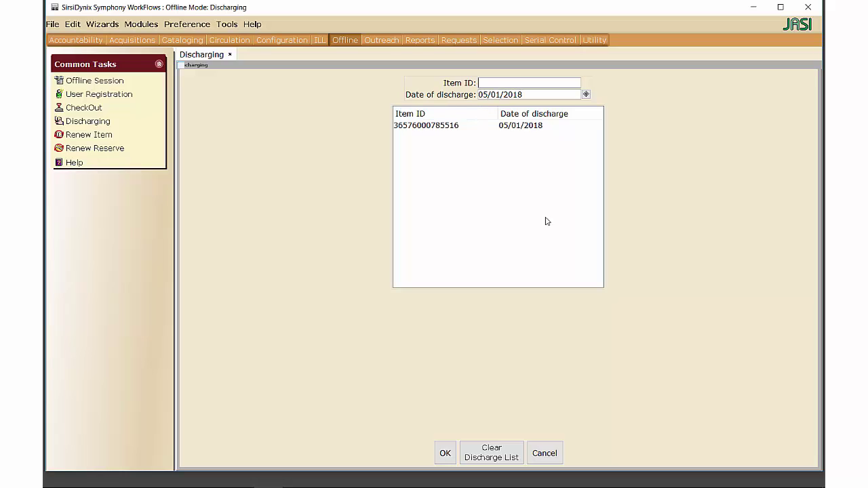
pyautogui.click(546, 454)
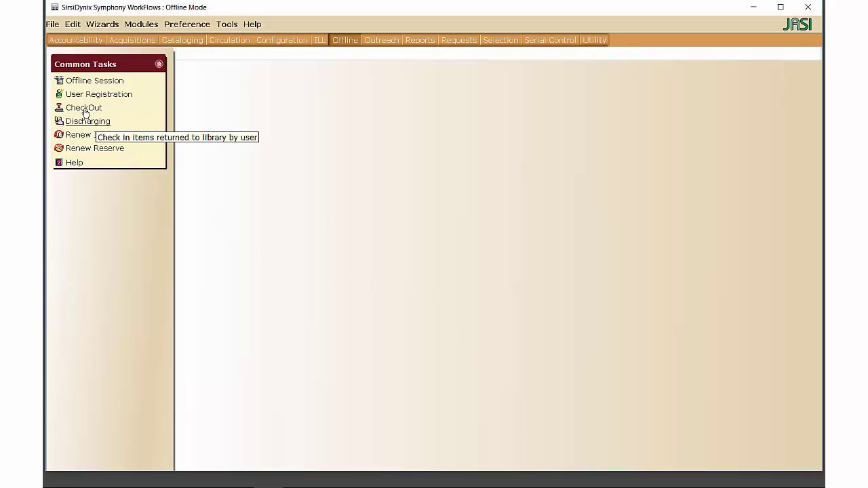
# View the offline Renew Item wizard and close it without renewing anything
pyautogui.click(89, 134)
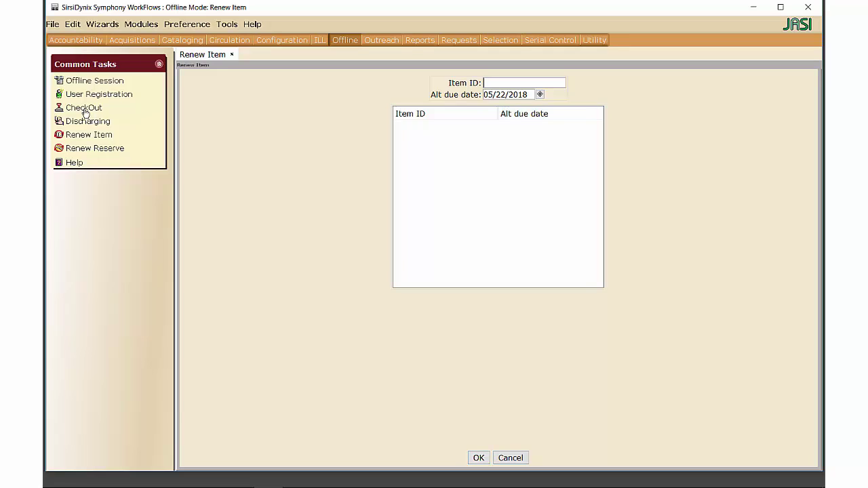
pyautogui.press('Escape')
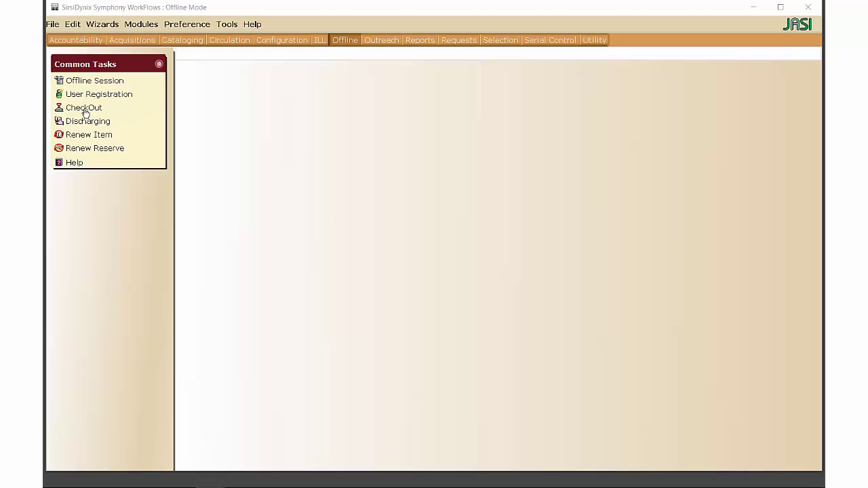
# View the offline WorkFlows Help in a maximized browser window and close it
pyautogui.moveTo(823, 74); pyautogui.dragTo(411, 61)
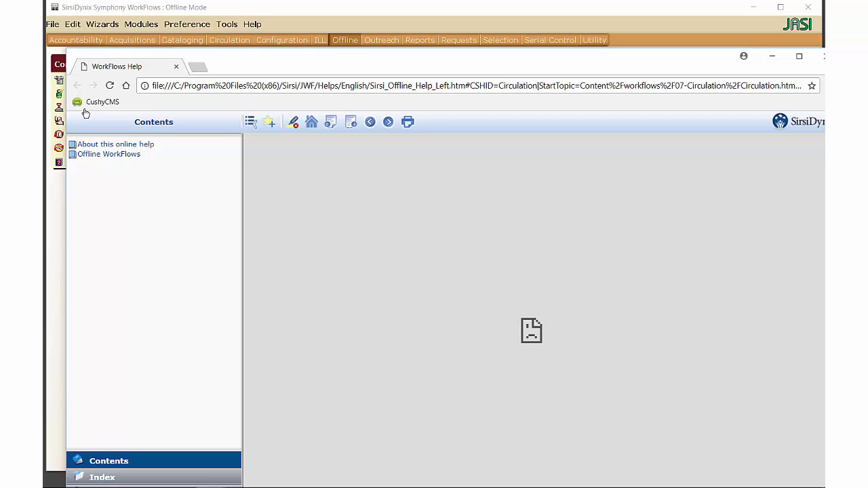
pyautogui.click(799, 56)
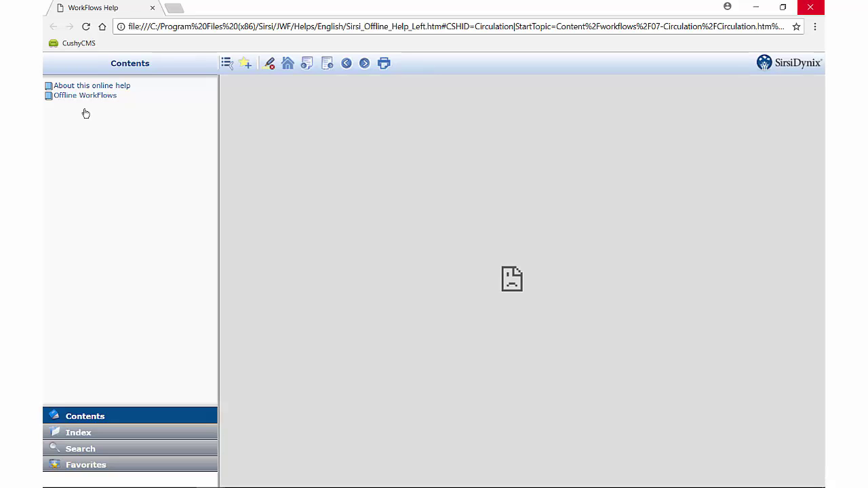
pyautogui.click(810, 7)
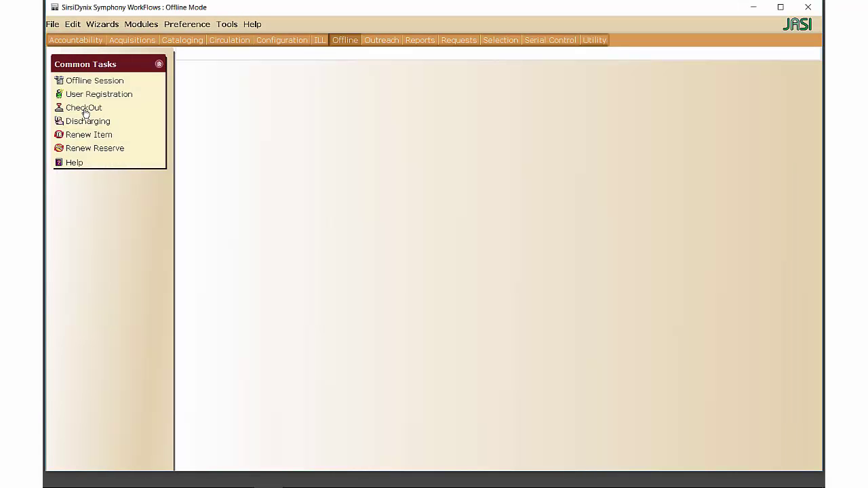